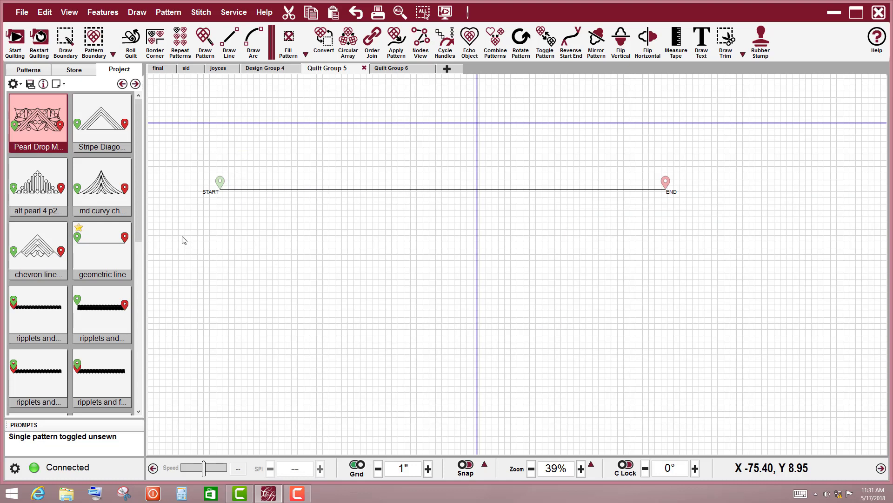
- Repeat the Snowball Dble Piano Key pattern along the straight START–END line as lollipop stems
drag(146, 206, 133, 341)
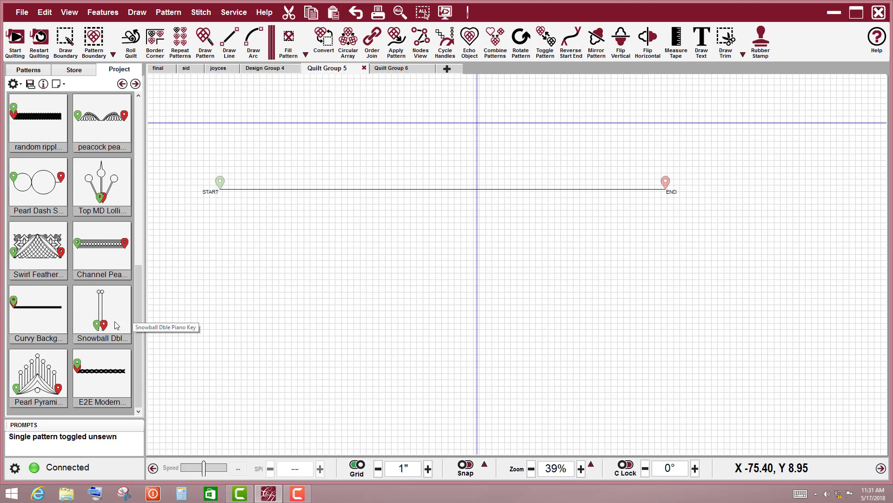
click(118, 326)
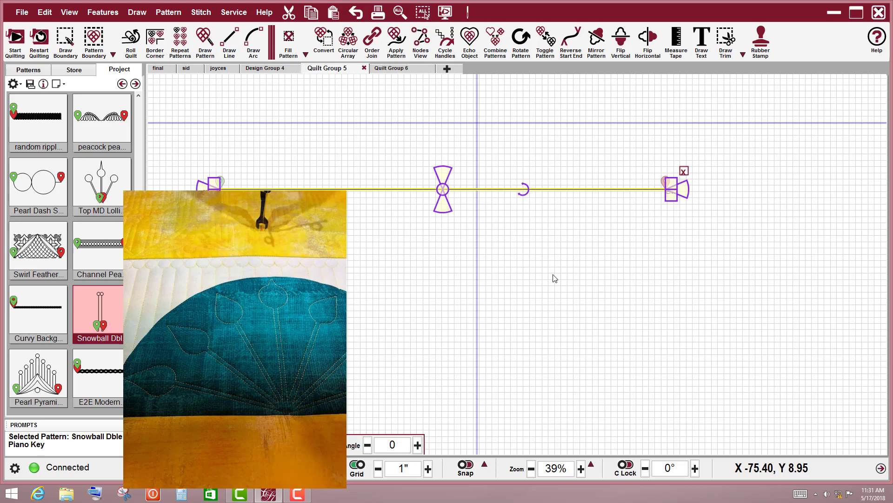
click(395, 45)
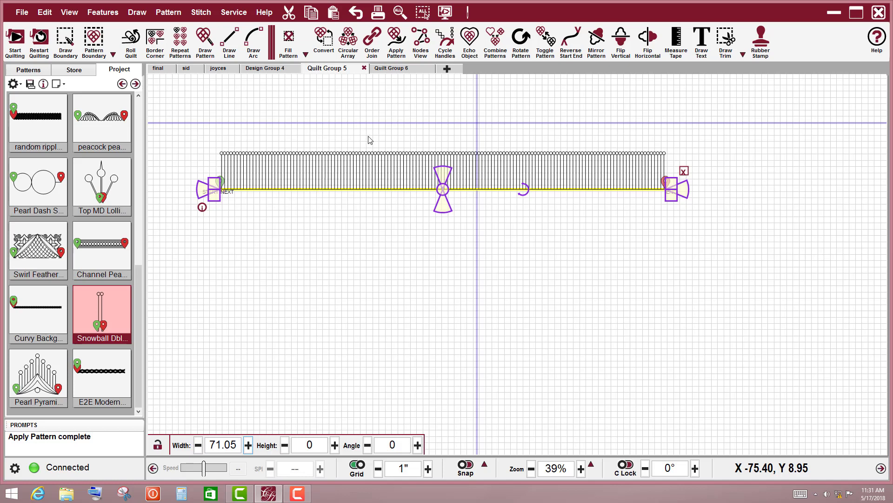
- Undo the pattern, reverse the line's start and end, and reapply Snowball Dble Piano Key across the 71.05-wide line
key(ctrl+z)
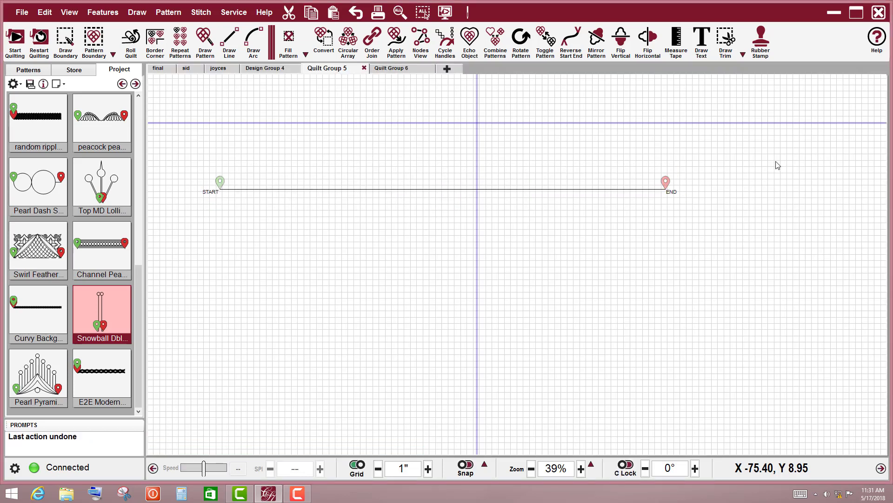
drag(705, 160, 607, 218)
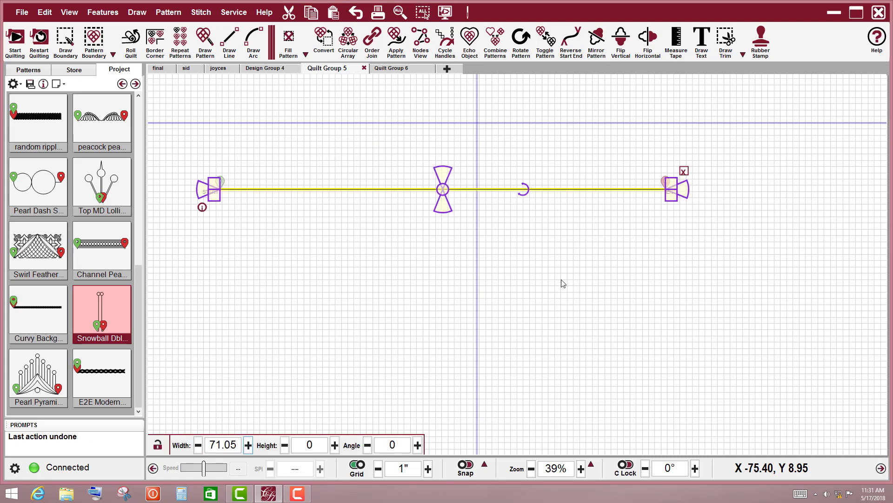
click(575, 42)
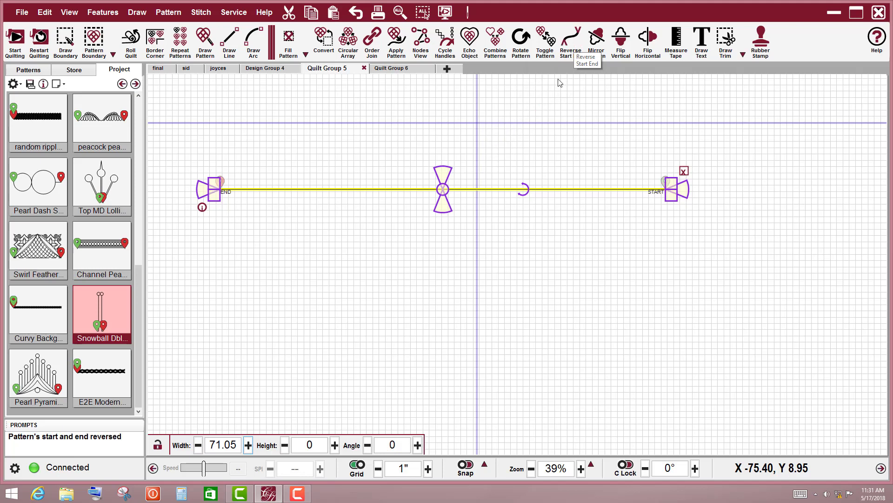
click(398, 45)
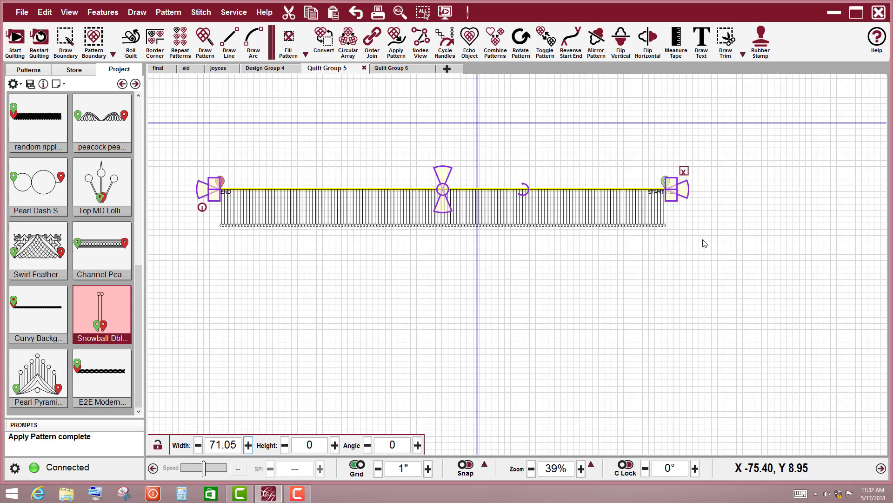
- Select the whole Snowball Dble piano-key row and flip it vertically, circles on top
click(687, 255)
drag(696, 217, 214, 238)
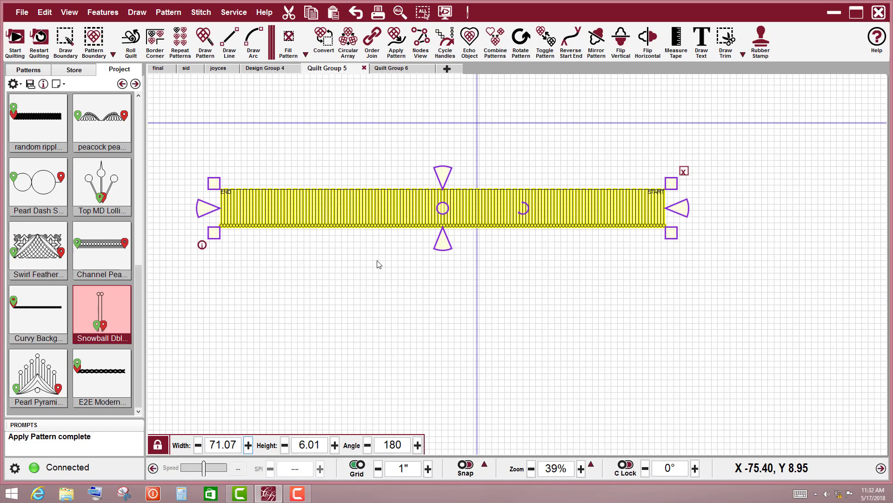
scroll(381, 260, up, 1)
scroll(385, 257, up, 1)
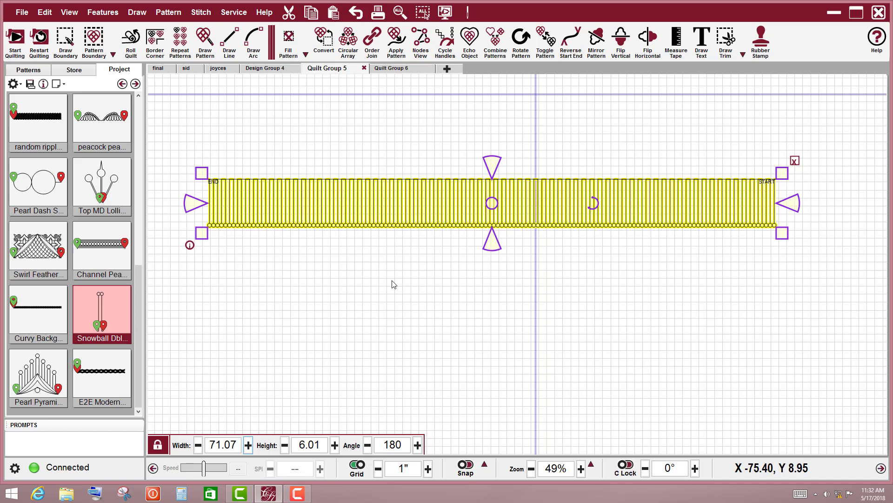
key(v)
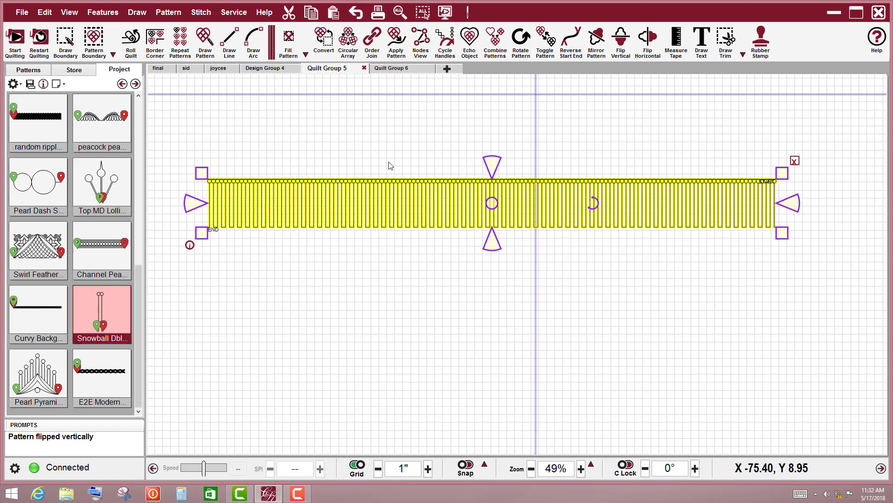
scroll(442, 234, up, 1)
scroll(442, 234, up, 2)
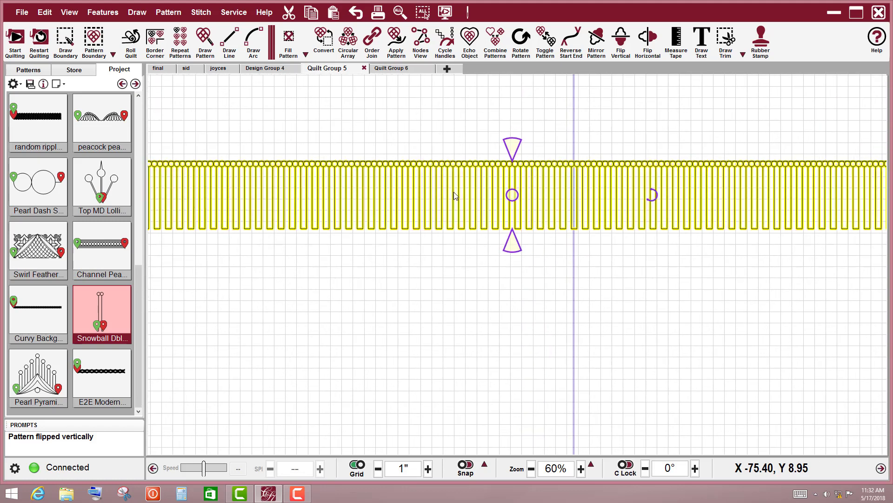
scroll(515, 242, up, 6)
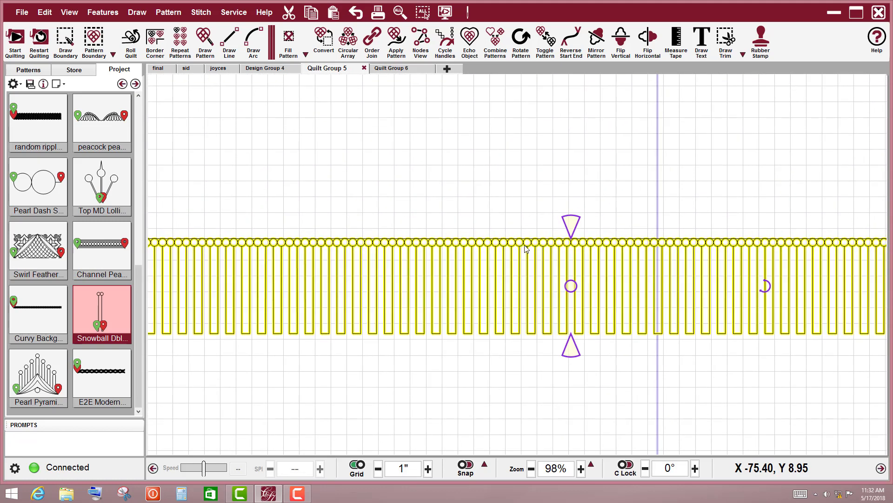
scroll(530, 247, up, 1)
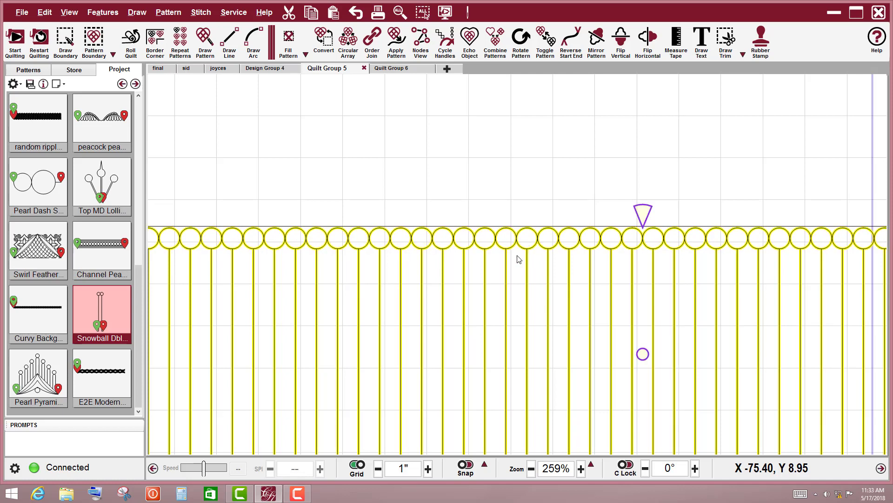
scroll(515, 261, down, 3)
click(552, 114)
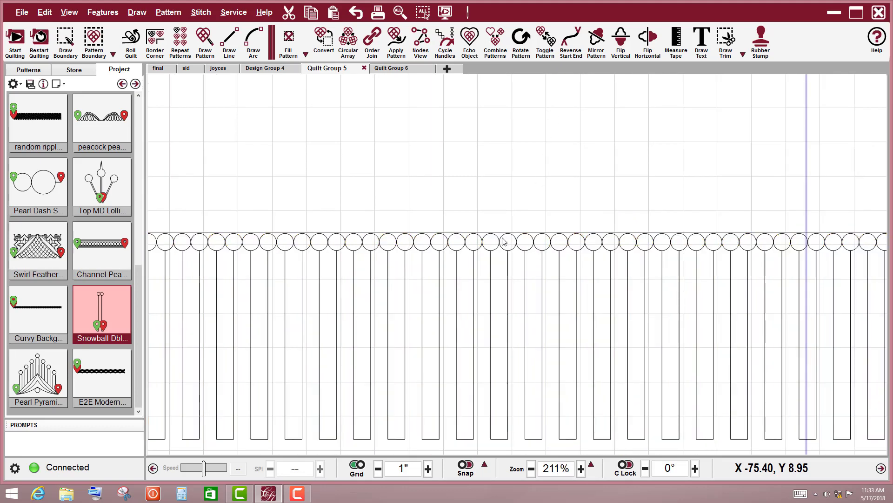
scroll(503, 241, down, 4)
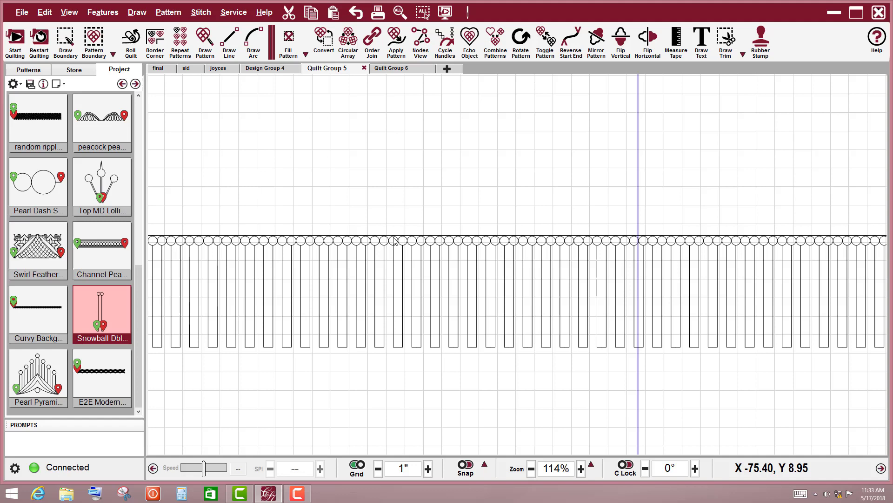
scroll(394, 240, down, 5)
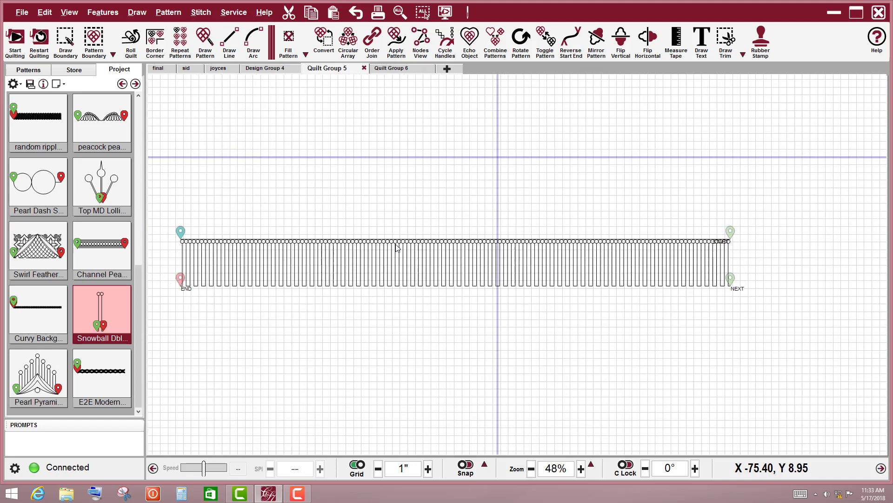
- Delete the leftover straight line running along the top of the piano keys
drag(396, 247, 429, 244)
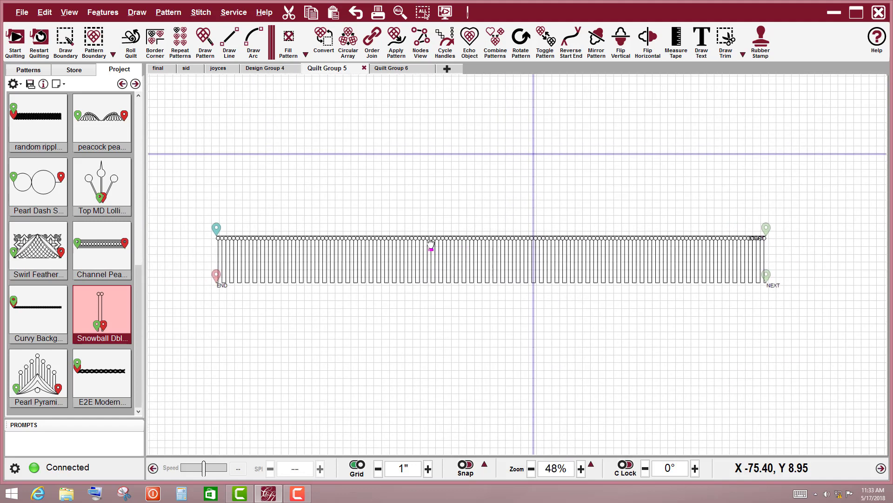
click(504, 239)
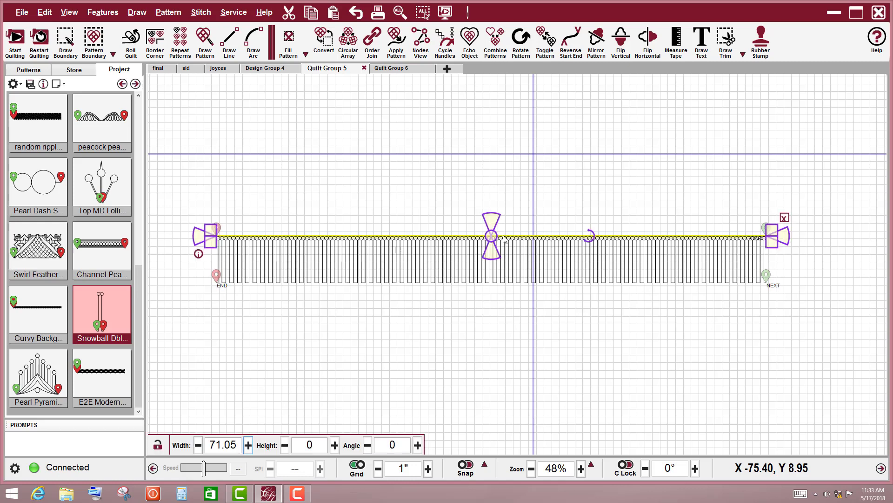
key(Delete)
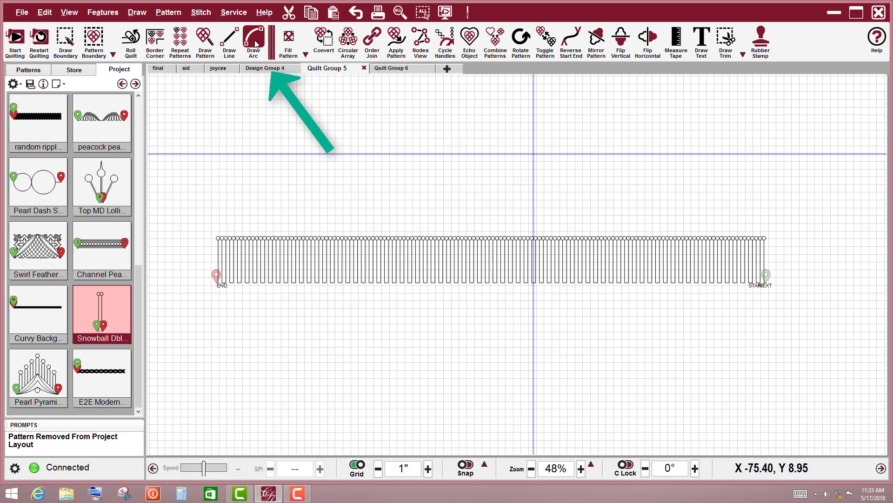
- Draw a closed chain of arcs scalloping beneath the piano keys across the whole row
click(254, 42)
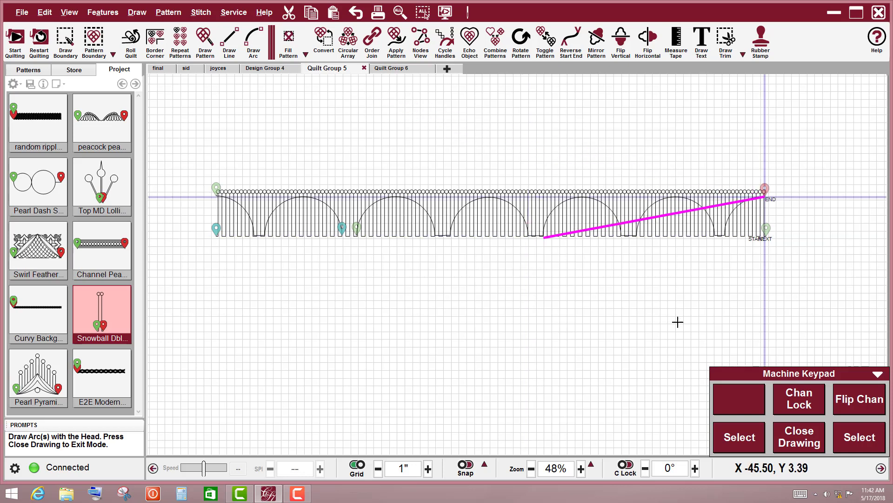
click(806, 443)
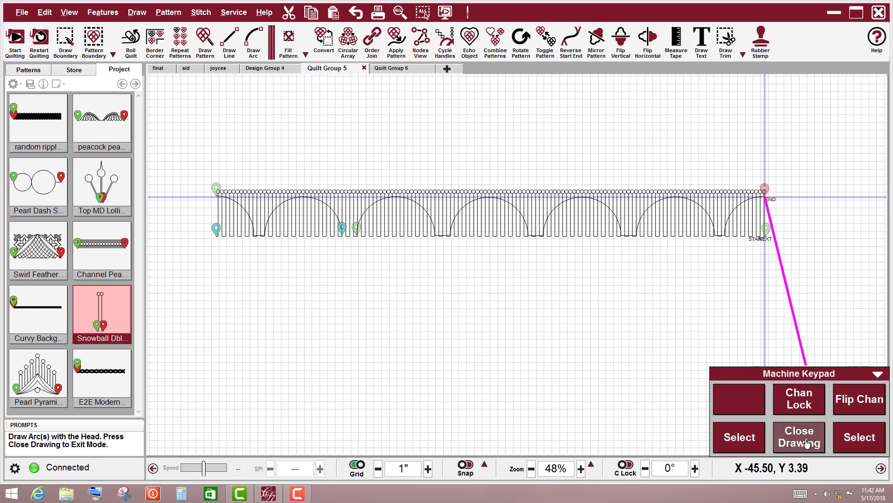
click(804, 443)
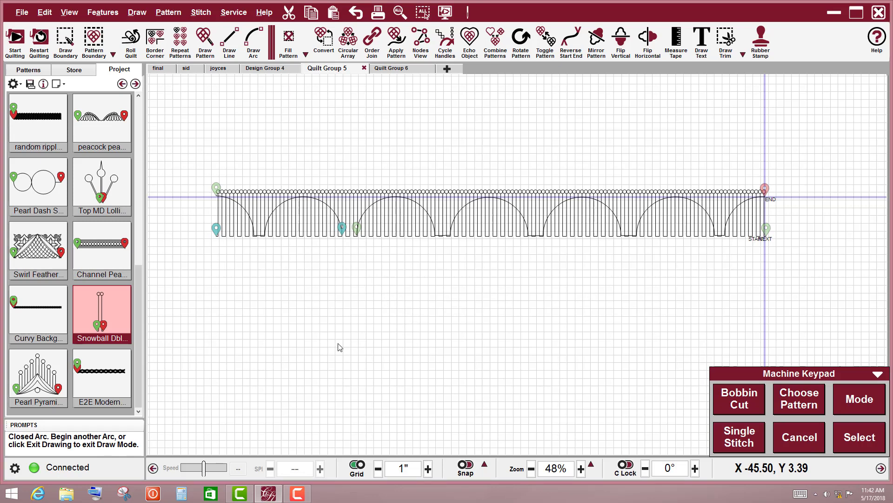
- Select the first piece, Order Join the arcs and piano keys, then combine all 13 pieces
scroll(285, 277, up, 2)
scroll(274, 300, up, 2)
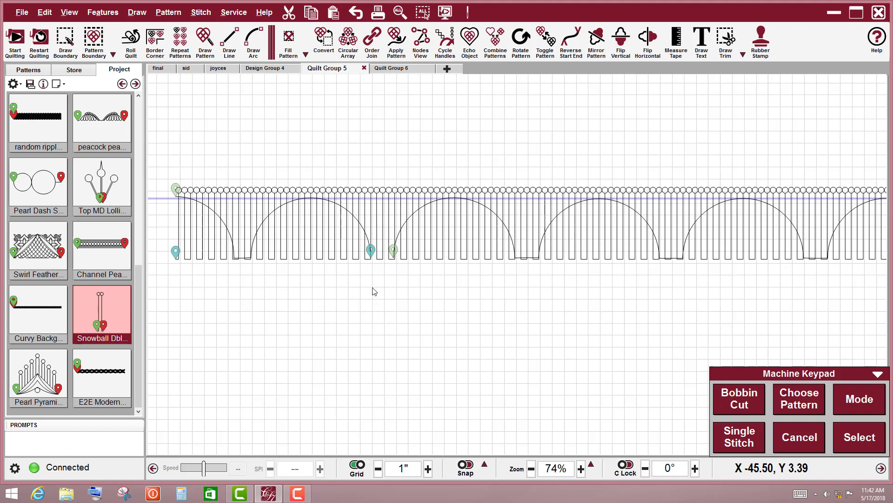
click(190, 223)
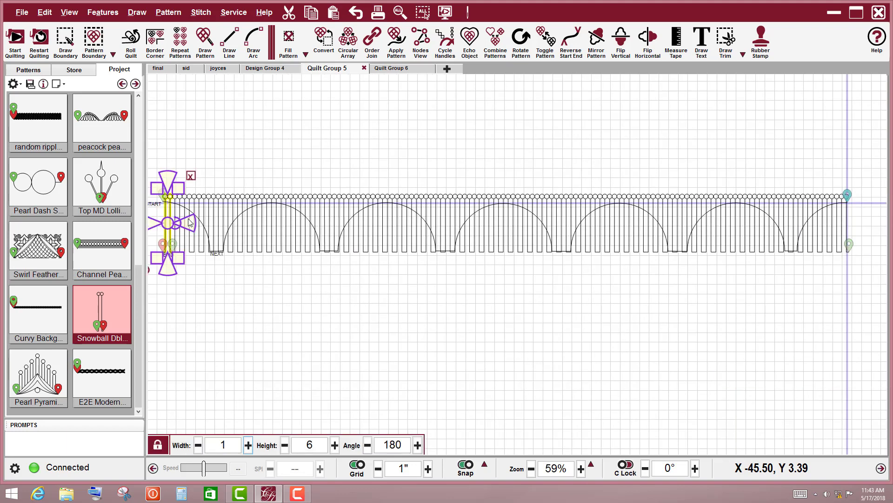
click(273, 299)
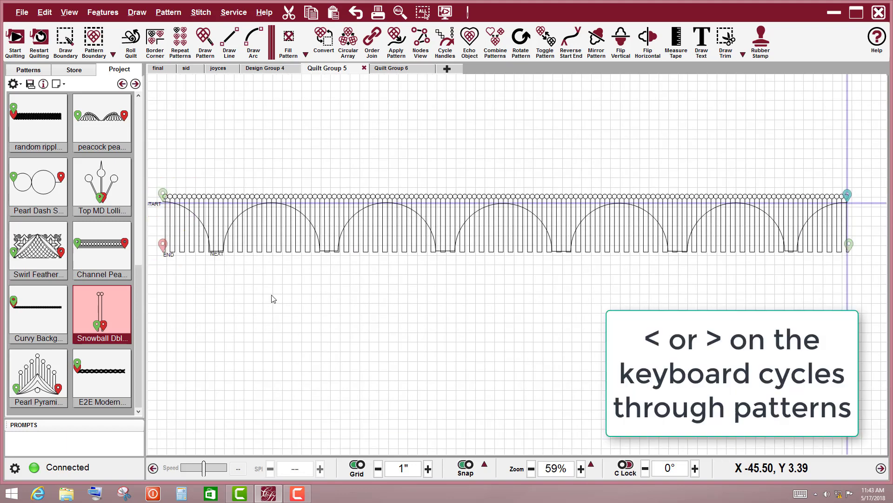
key(shift+period)
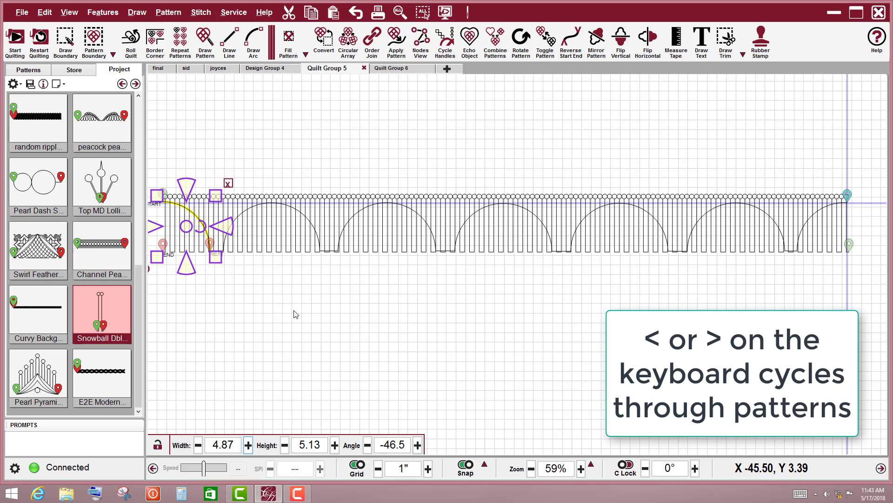
click(372, 38)
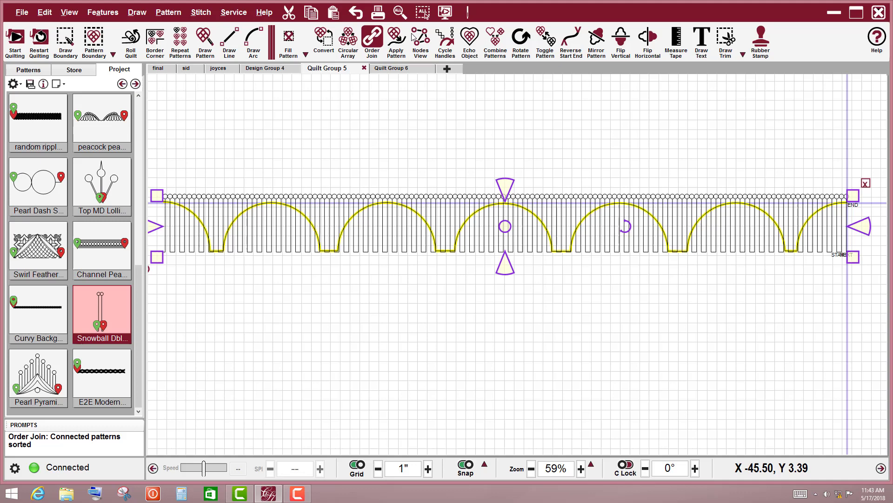
click(493, 35)
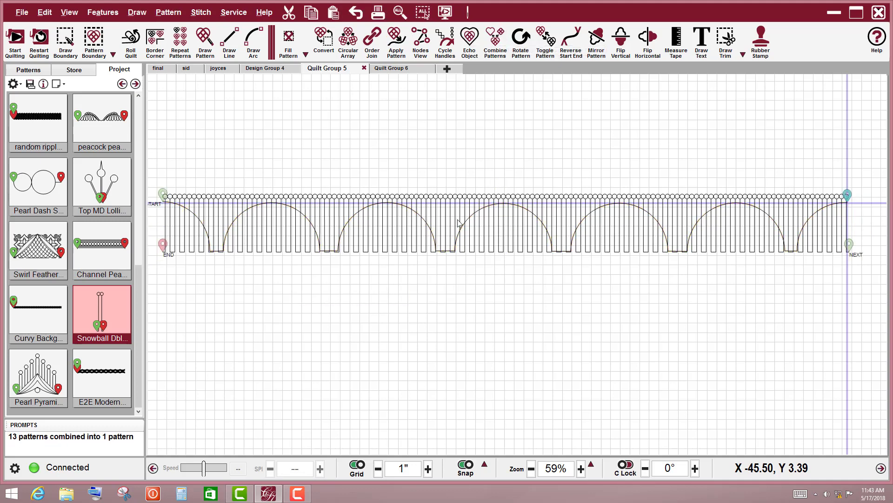
scroll(437, 252, down, 1)
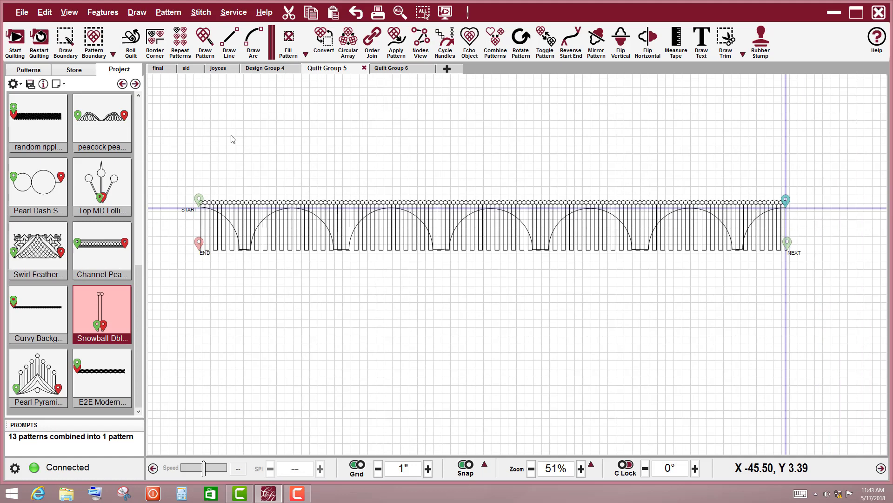
- Undo the last change, leaving the 70.9 by 5.14 arc chain separate, and select the pattern
click(229, 37)
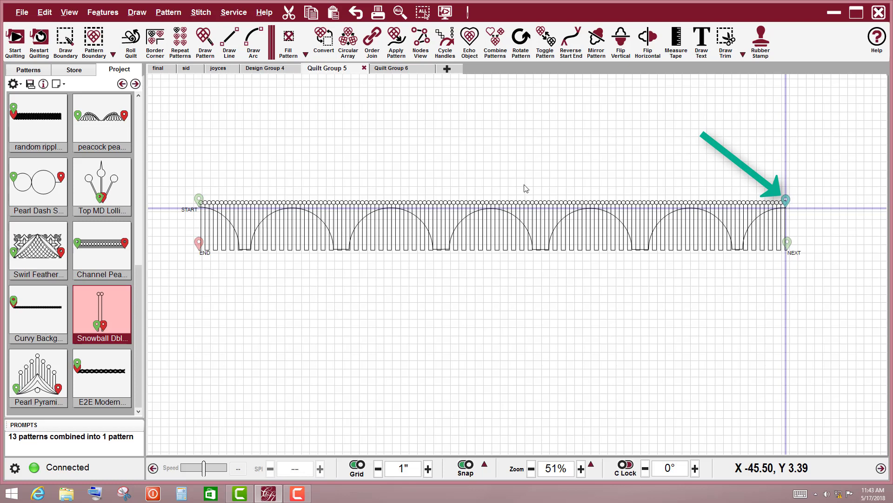
key(ctrl+z)
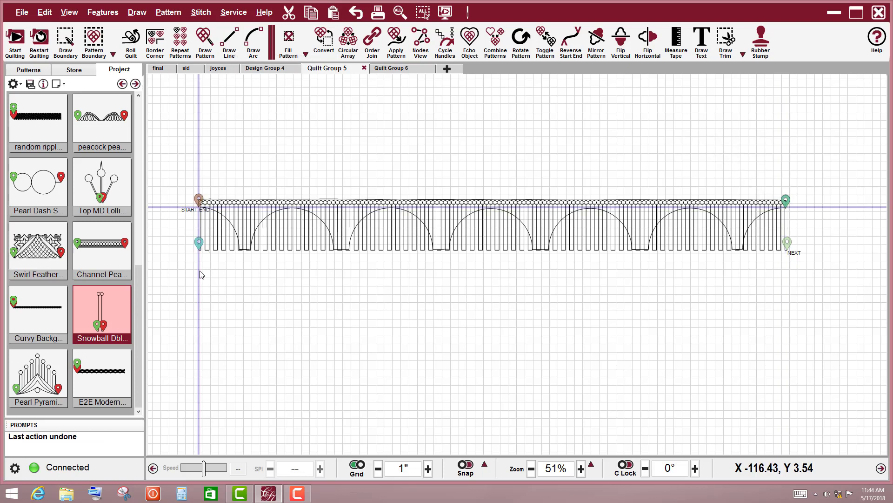
click(202, 239)
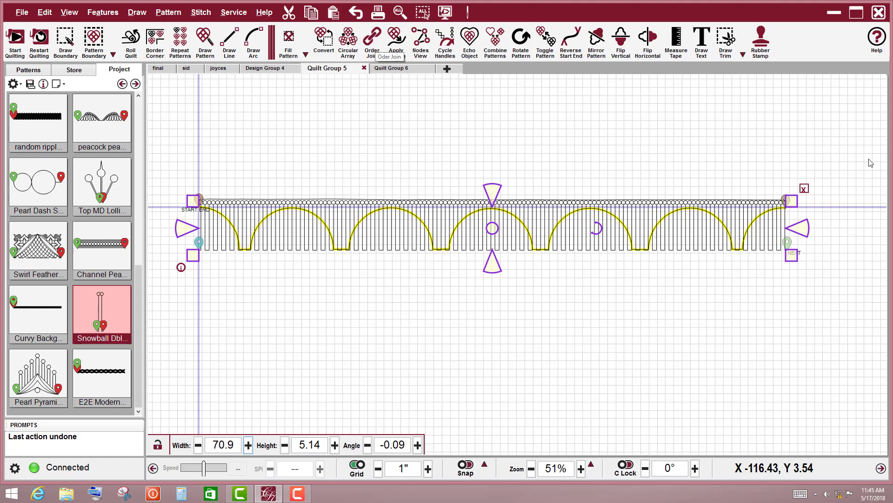
- Order Join the selected pattern so START sits at the right end and END at the left
scroll(776, 188, up, 5)
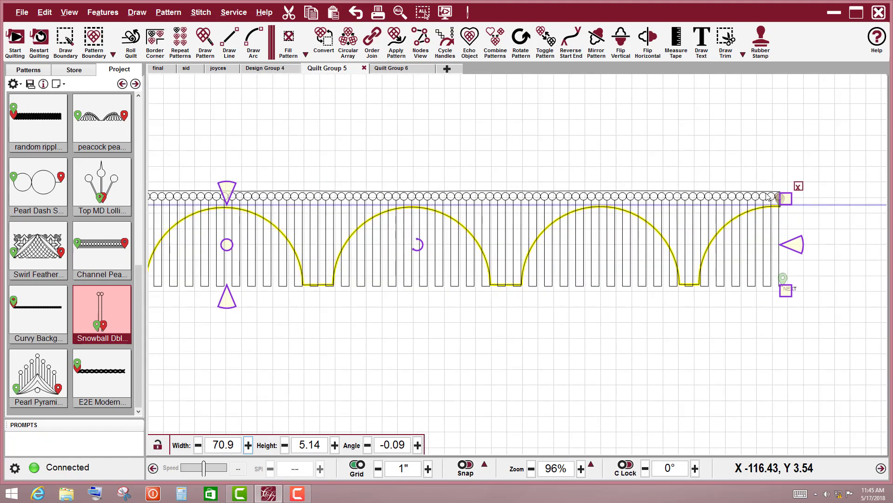
click(372, 41)
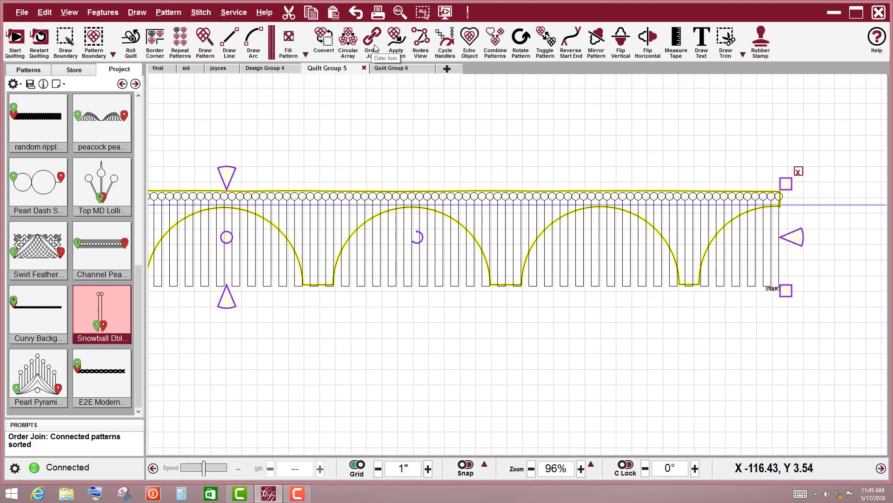
scroll(452, 197, down, 1)
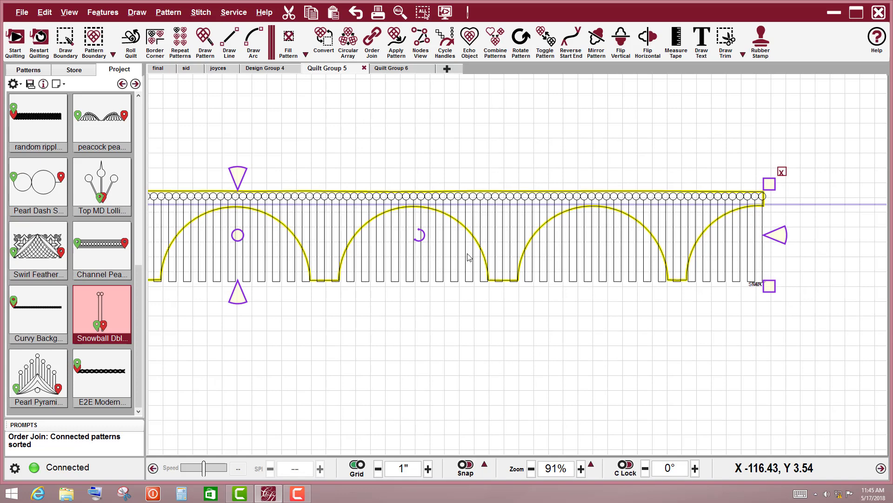
scroll(469, 255, down, 4)
scroll(386, 312, down, 1)
scroll(505, 299, left, 3)
scroll(502, 303, down, 2)
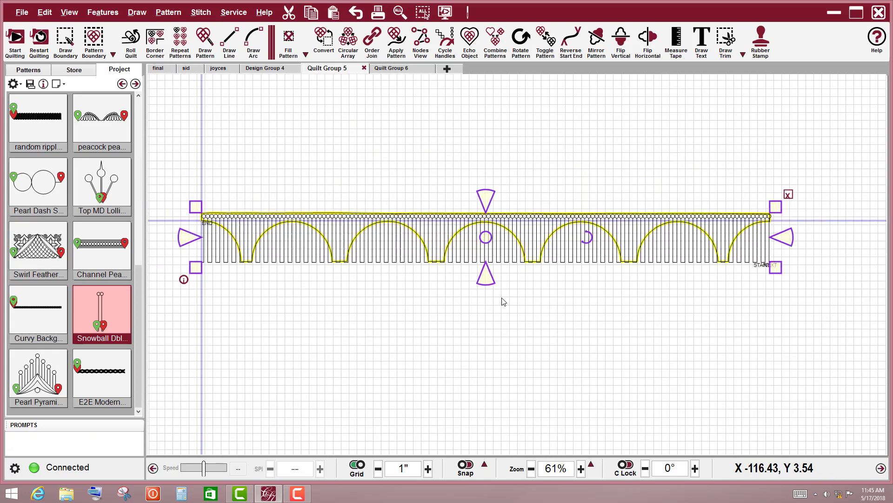
scroll(463, 311, left, 1)
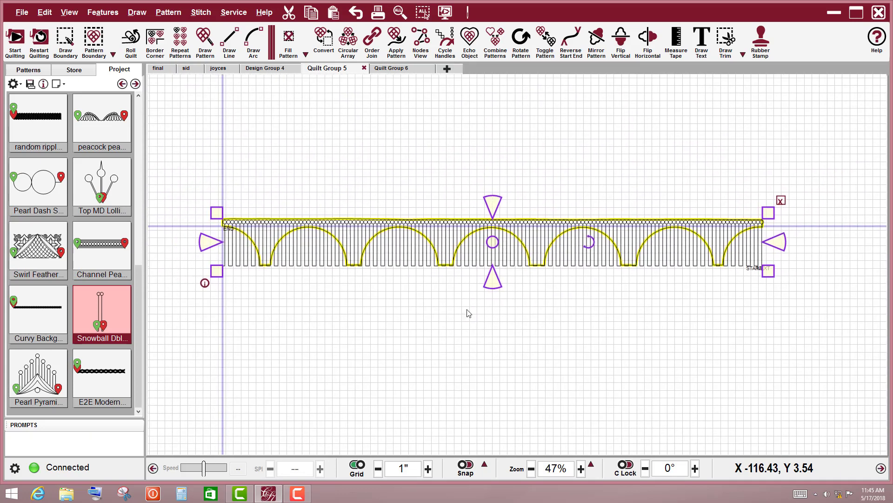
- Combine the two remaining pieces into one pattern and convert it to a dashed boundary
click(495, 40)
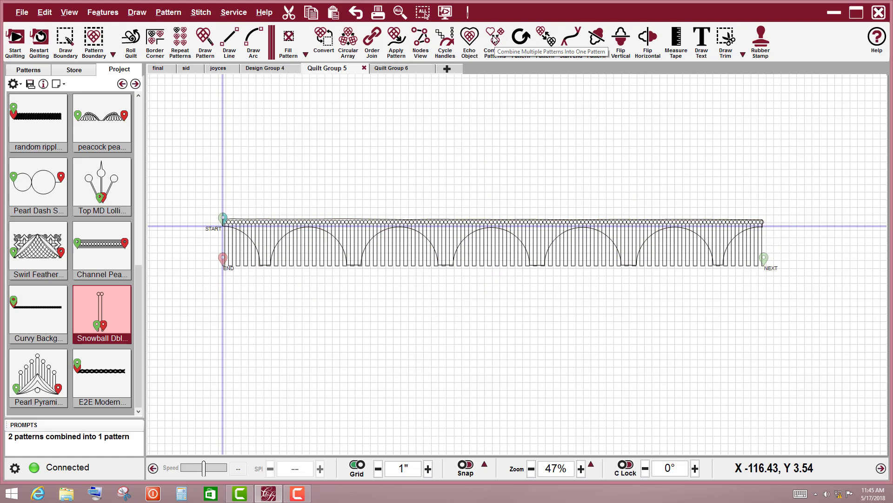
scroll(484, 251, up, 2)
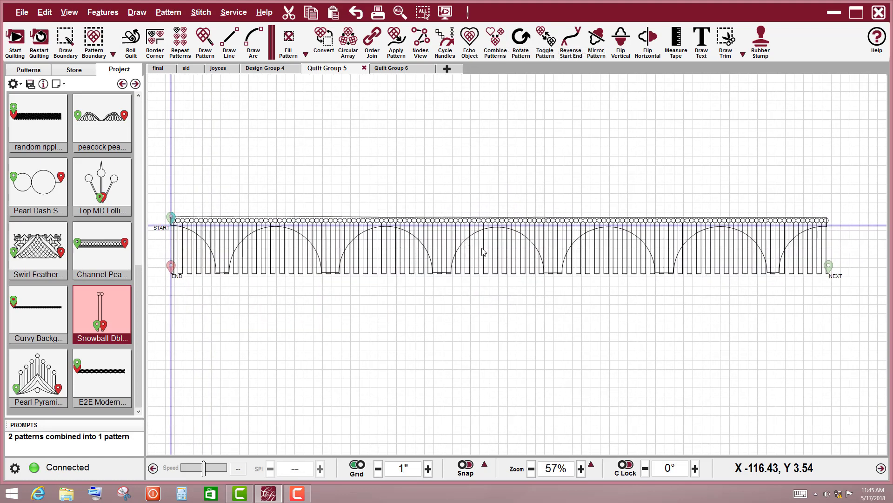
click(484, 251)
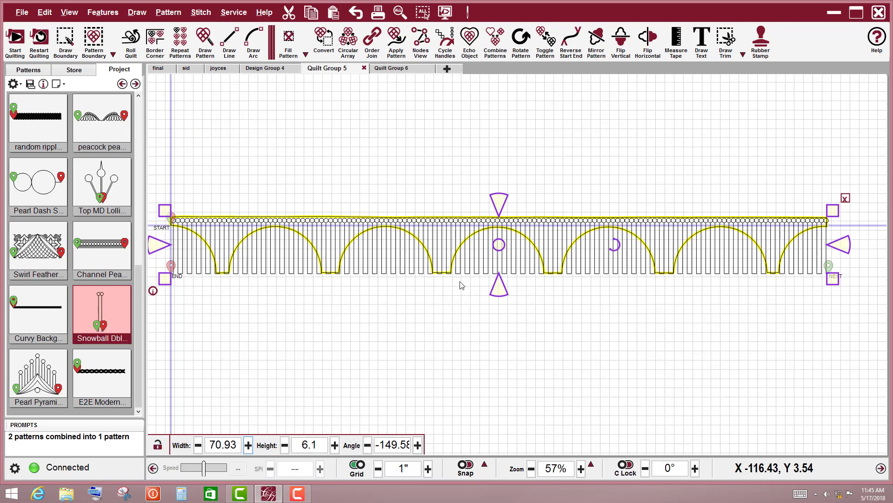
click(324, 42)
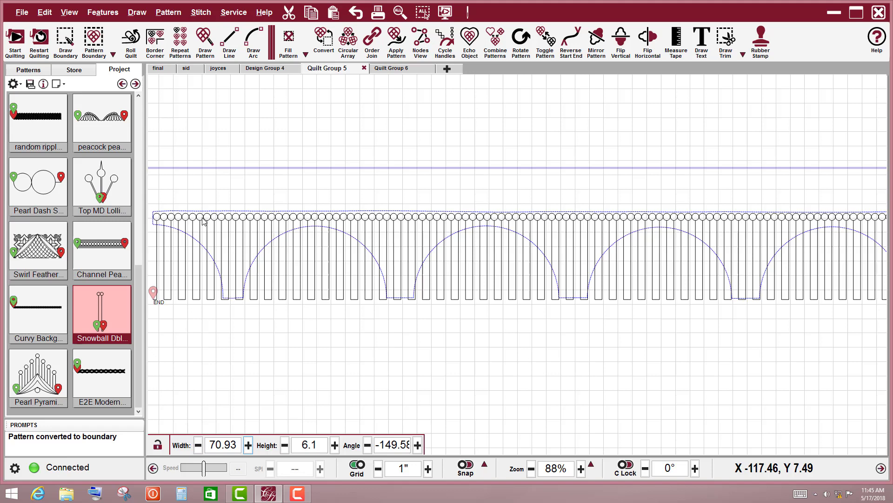
- Bring the whole row into view and select the piano-key pattern from its right end
scroll(204, 222, up, 1)
scroll(310, 244, up, 1)
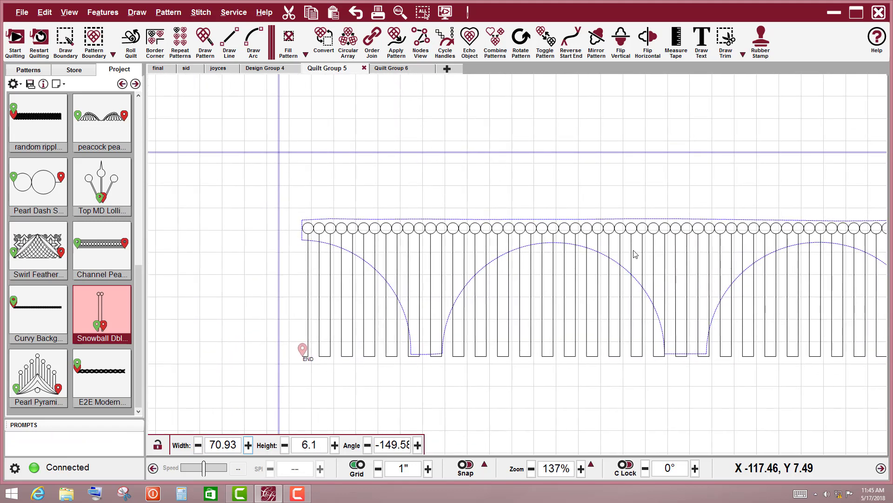
mouse_move(729, 248)
mouse_down()
mouse_move(564, 251)
mouse_move(747, 259)
mouse_move(365, 245)
mouse_up()
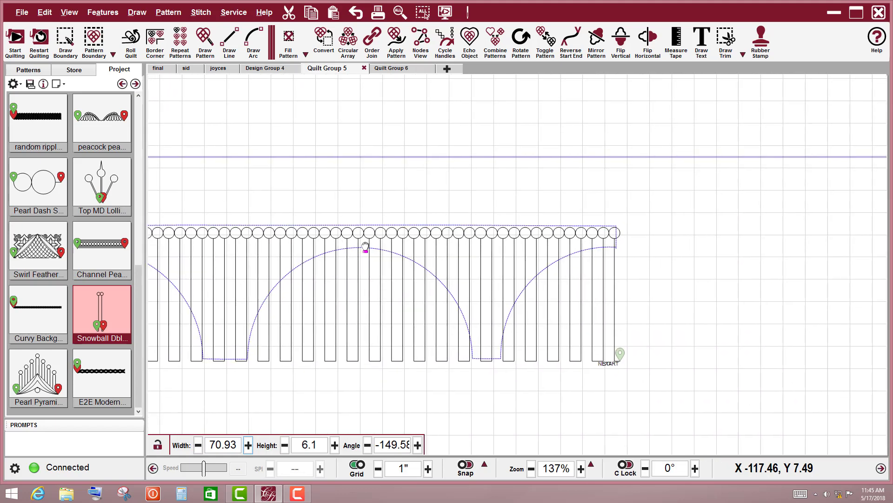
scroll(619, 256, down, 2)
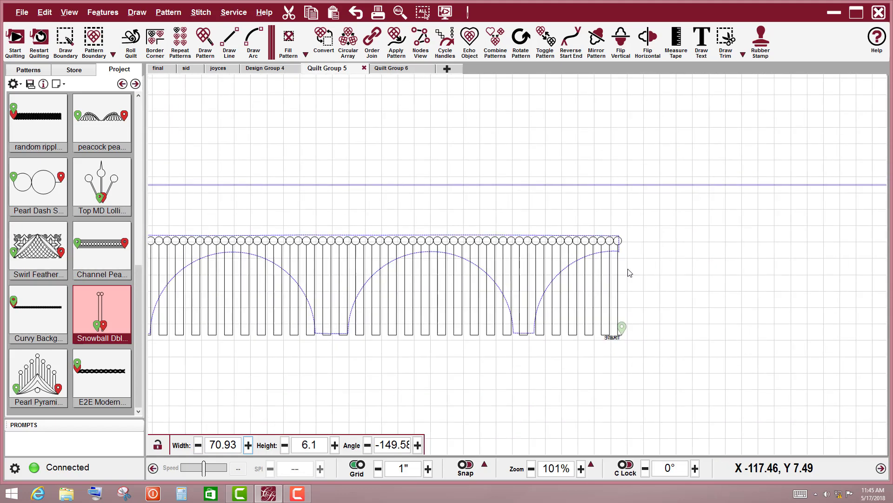
drag(635, 277, 727, 258)
scroll(726, 256, down, 3)
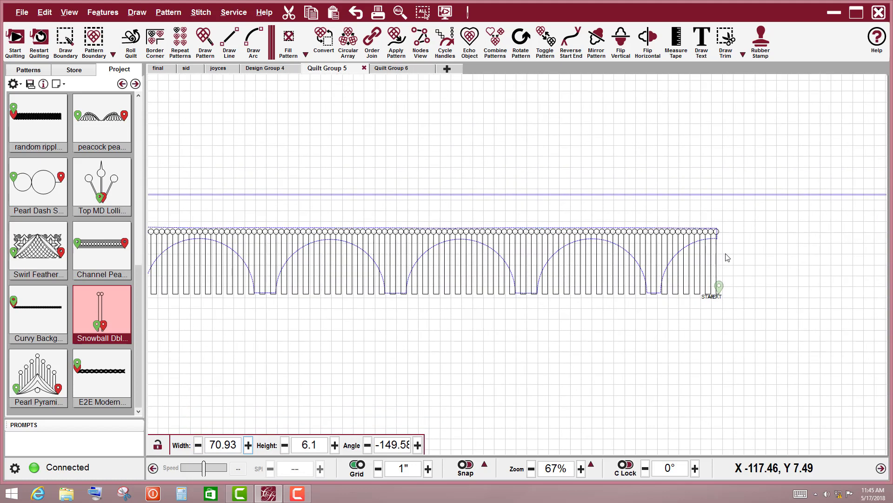
drag(634, 297, 679, 304)
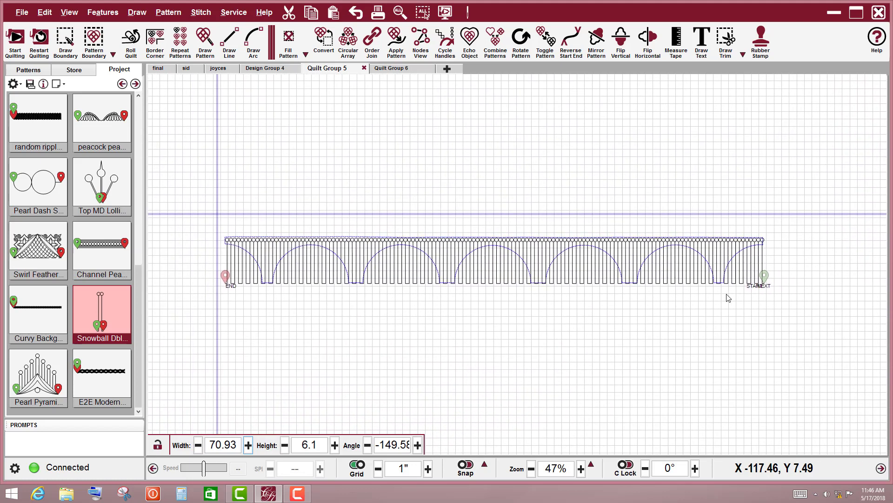
drag(771, 254, 214, 298)
- Drag the side handle to narrow the pattern to 70.85 wide, then deselect it
scroll(768, 251, up, 1)
scroll(756, 242, up, 5)
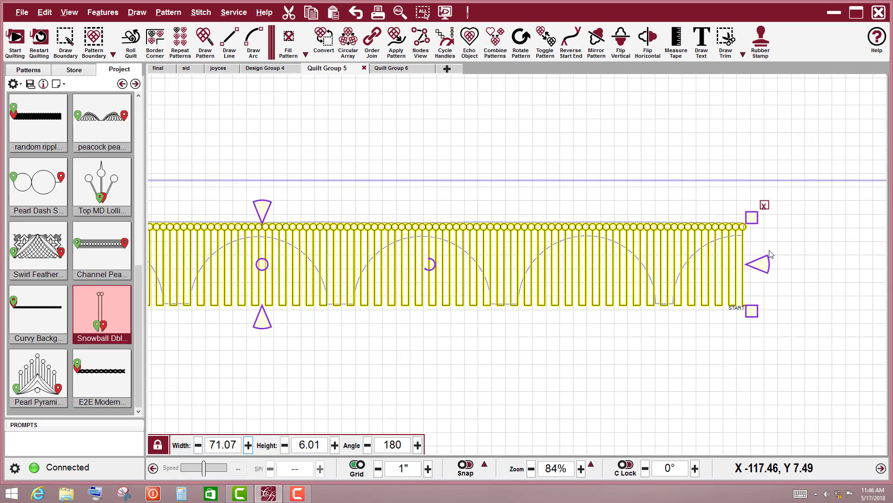
scroll(734, 189, up, 1)
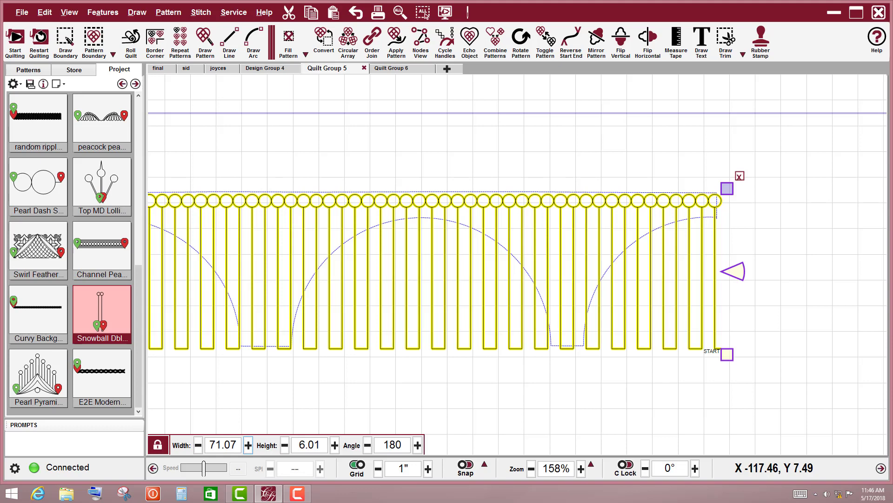
drag(742, 276, 739, 277)
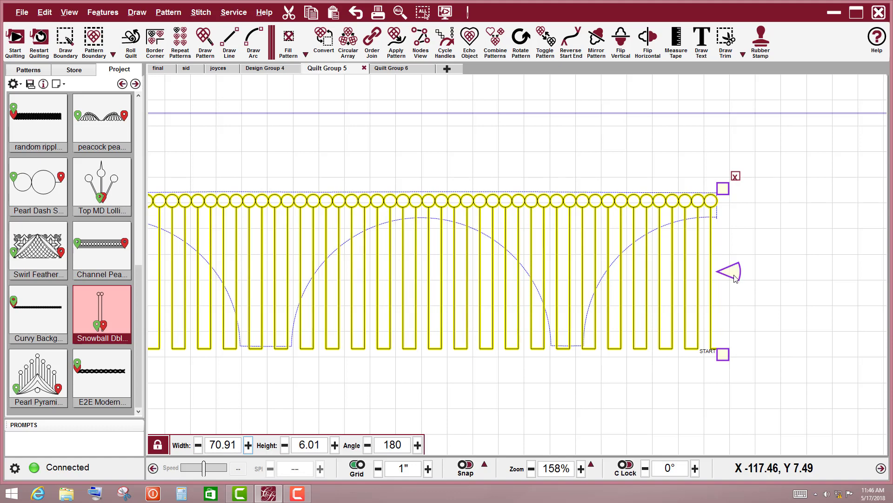
drag(734, 277, 732, 277)
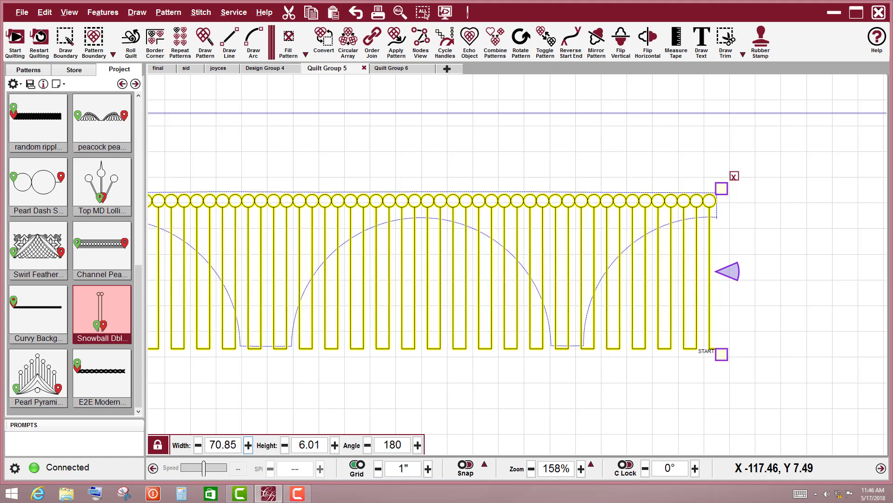
click(455, 358)
scroll(551, 341, down, 3)
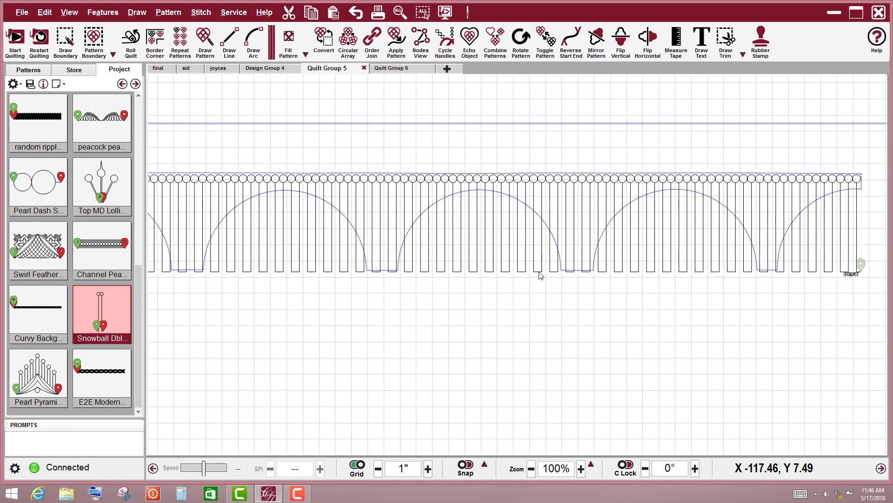
- Zoom in and slide the arc boundary into place against the piano-key stripes
scroll(712, 176, up, 5)
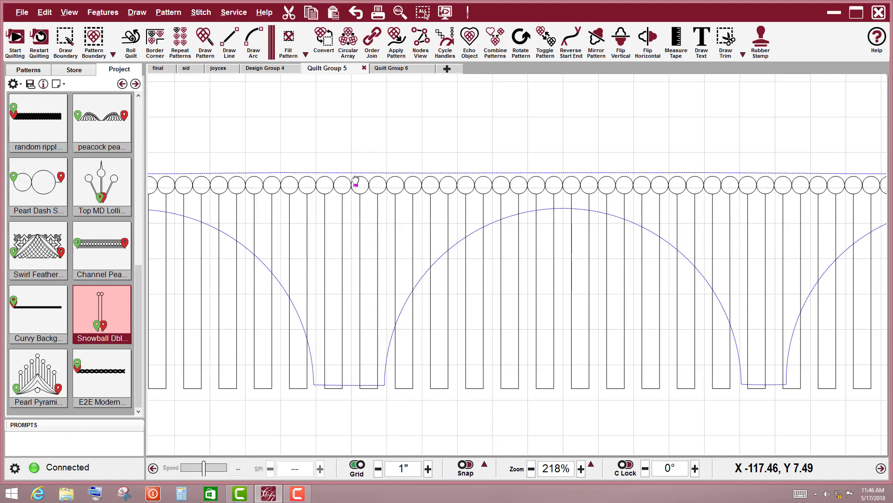
drag(356, 181, 479, 229)
drag(309, 226, 494, 175)
- Shift one piano-key stripe unit left and right so arch bases fall between stripes
click(536, 186)
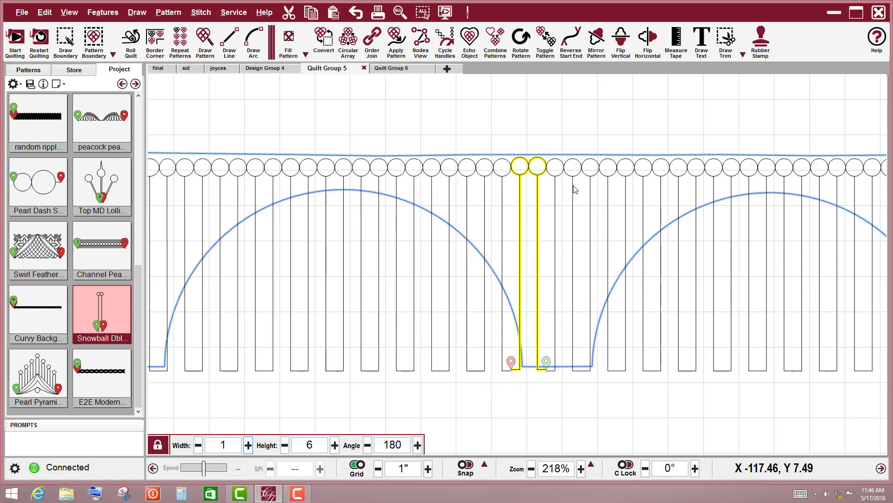
mouse_move(520, 168)
key(Left)
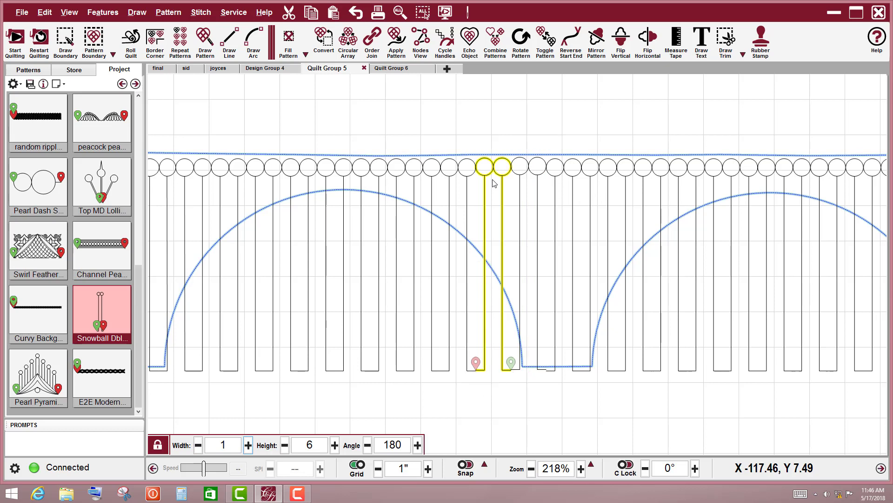
mouse_move(480, 167)
key(Left)
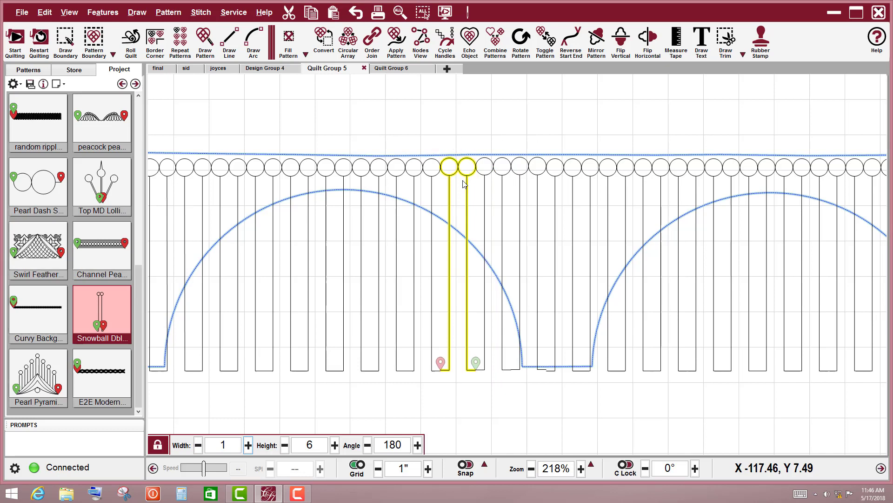
drag(463, 183, 420, 172)
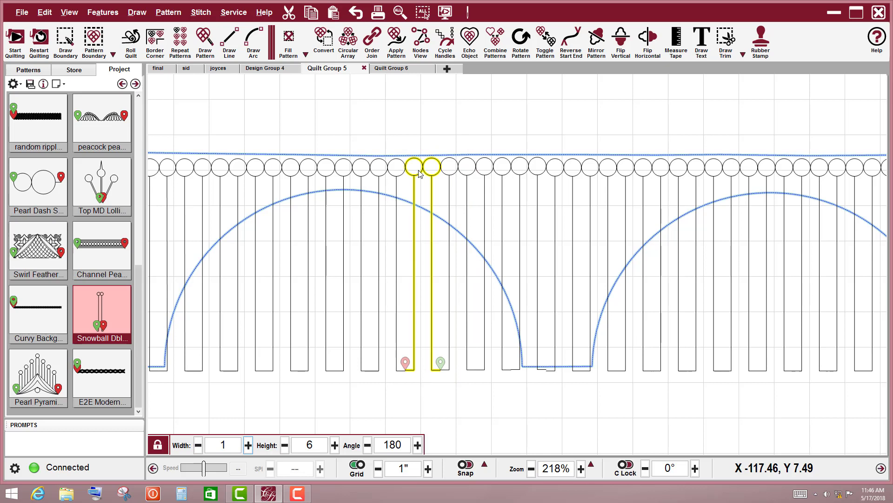
drag(420, 174, 567, 170)
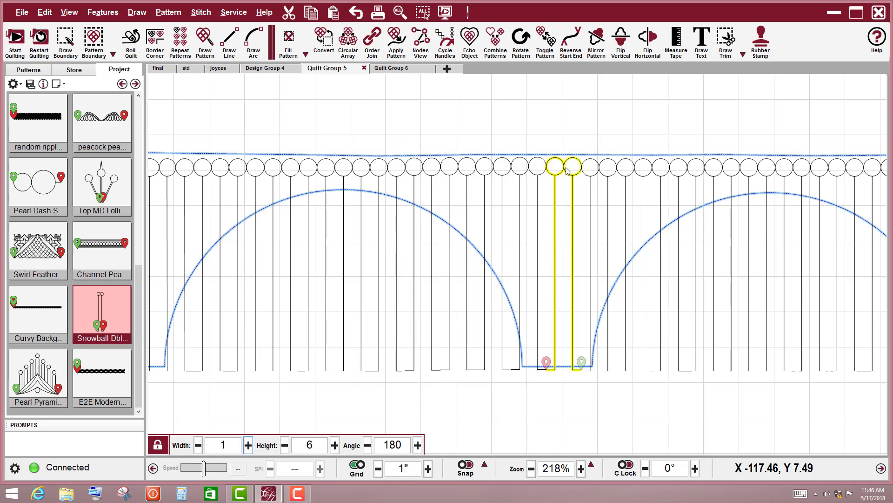
drag(566, 170, 604, 177)
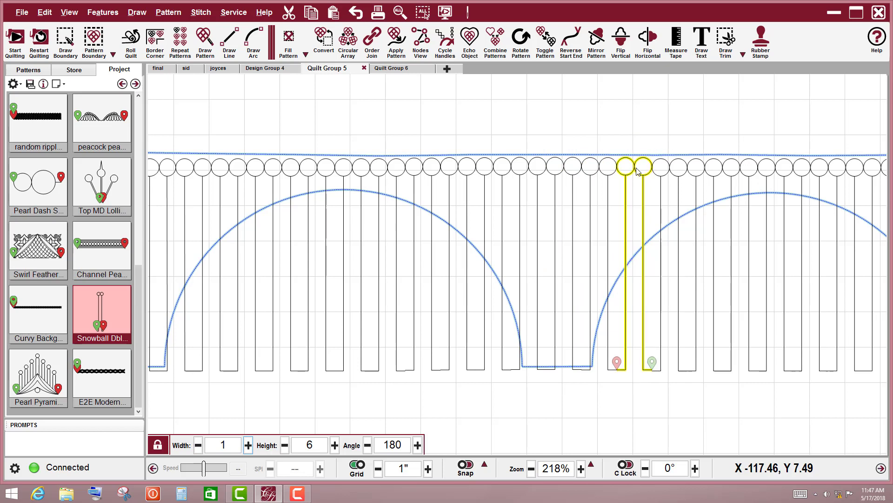
drag(680, 173, 683, 174)
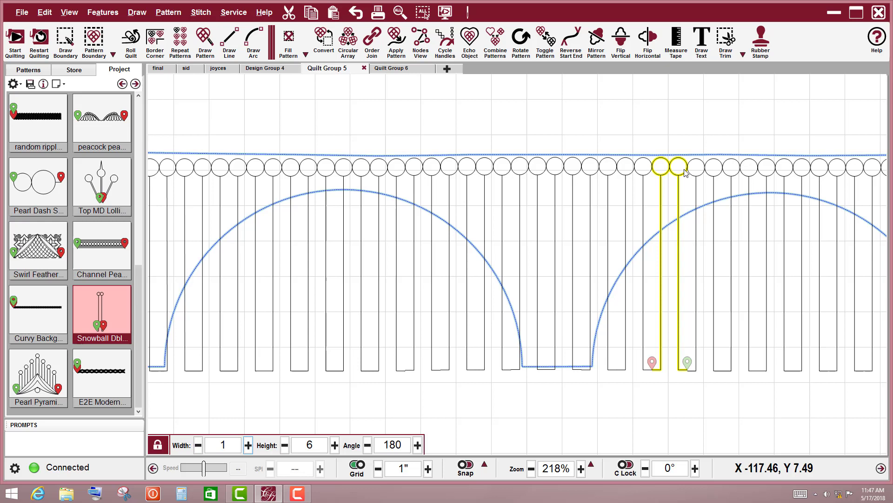
drag(707, 170, 786, 178)
click(613, 402)
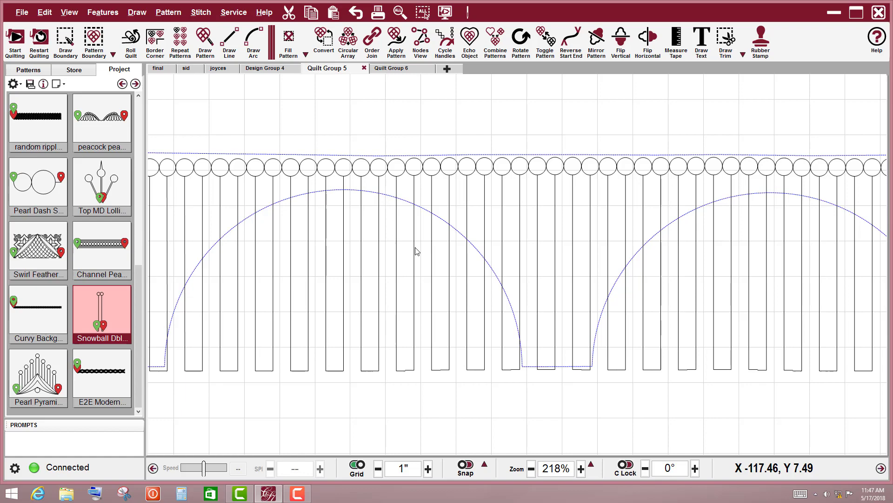
scroll(416, 250, down, 2)
scroll(417, 250, down, 4)
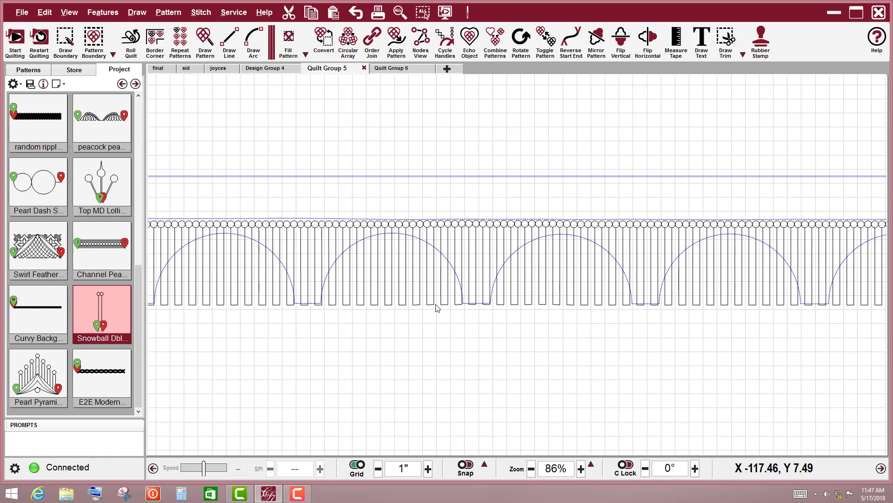
- Fill the stripes within the arc boundary, then try Reverse Start End, raising a one-pattern warning
scroll(439, 318, down, 1)
drag(832, 336, 219, 310)
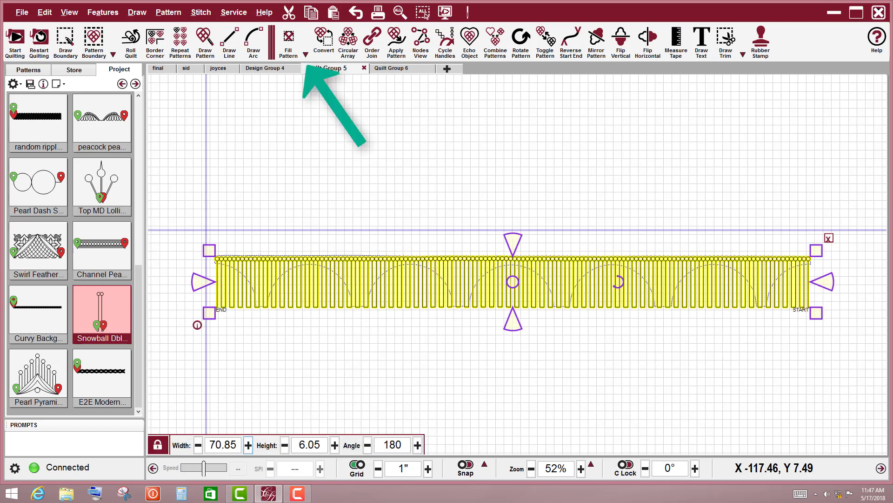
click(288, 39)
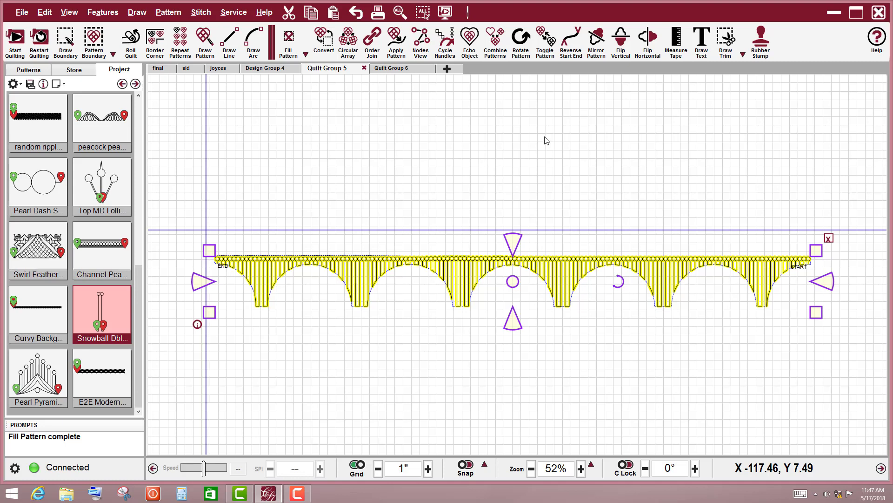
click(575, 44)
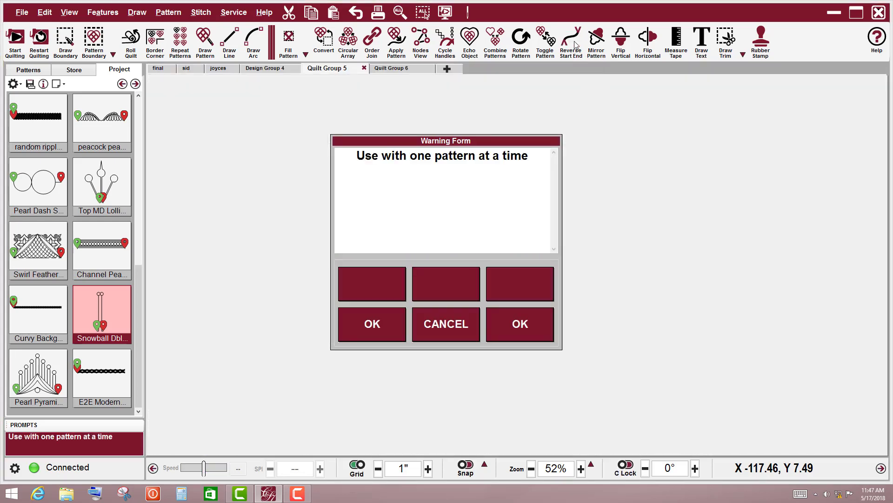
- Dismiss the warning and reverse only the scallop pattern so START sits at the left end
click(519, 331)
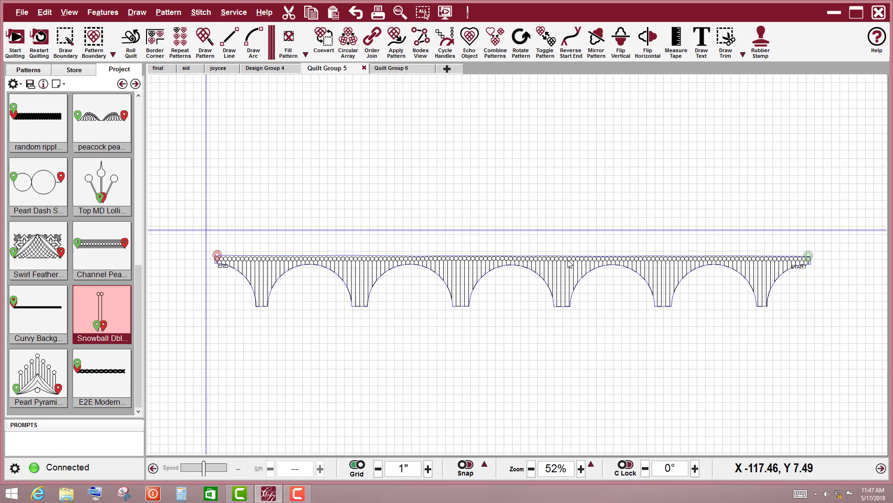
click(557, 260)
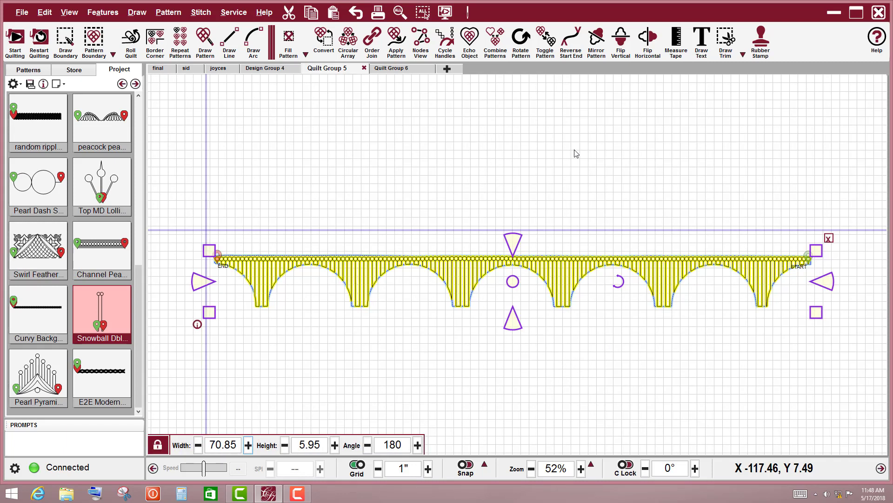
click(574, 365)
click(572, 275)
click(568, 44)
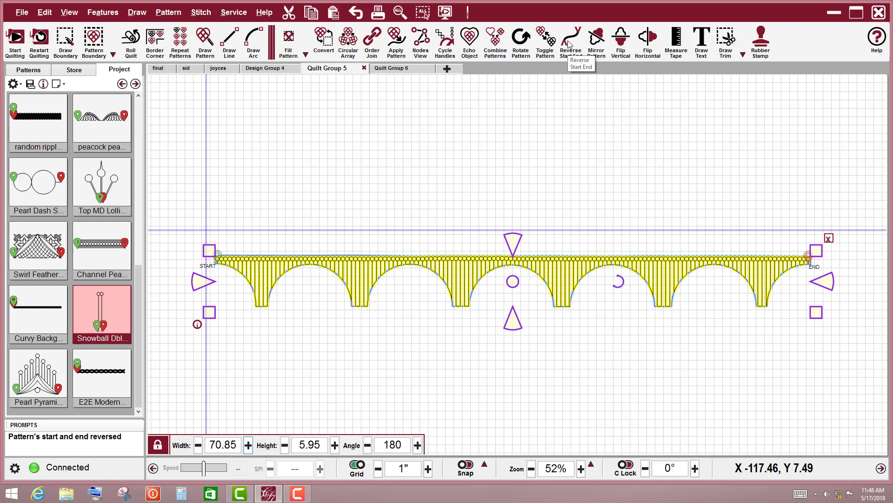
click(563, 363)
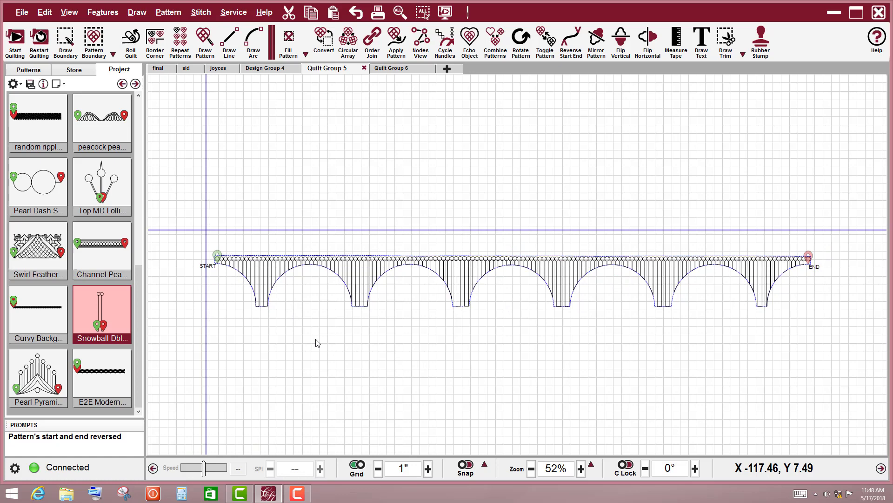
- Review the whole scalloped row, then switch to the sid quilt with feathered fan arches
scroll(212, 266, up, 3)
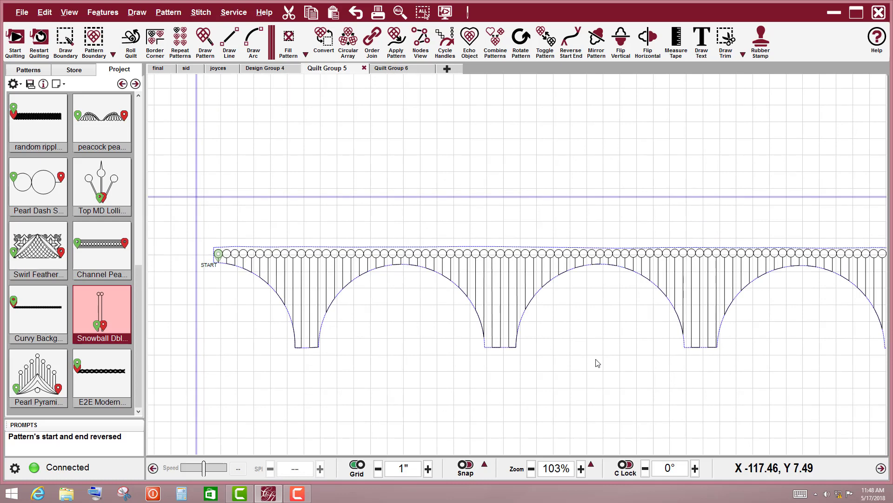
scroll(600, 352, down, 4)
drag(600, 351, 514, 306)
scroll(493, 310, down, 2)
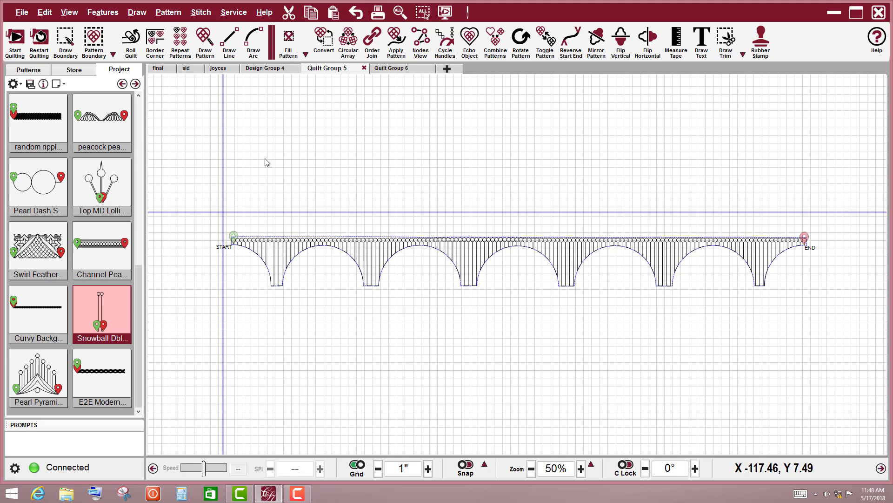
click(186, 68)
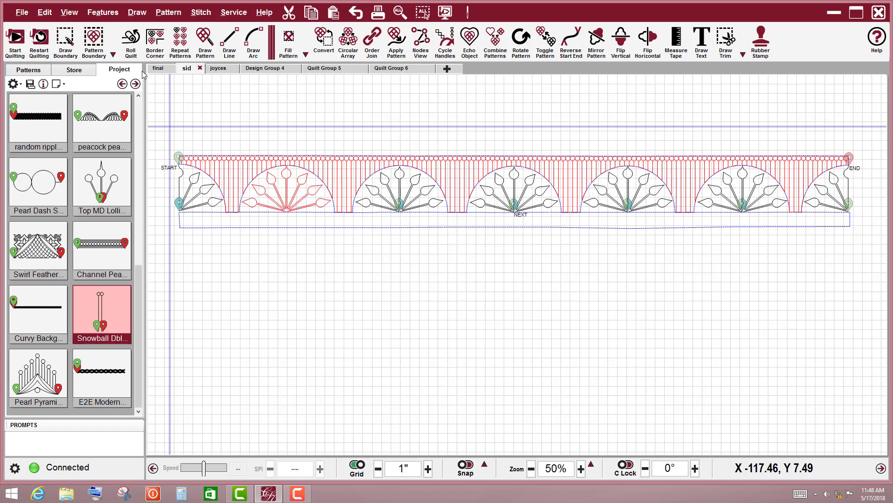
- Show the final quilt tab zoomed out to 33%, with feathered and scalloped borders
click(157, 69)
scroll(323, 267, up, 3)
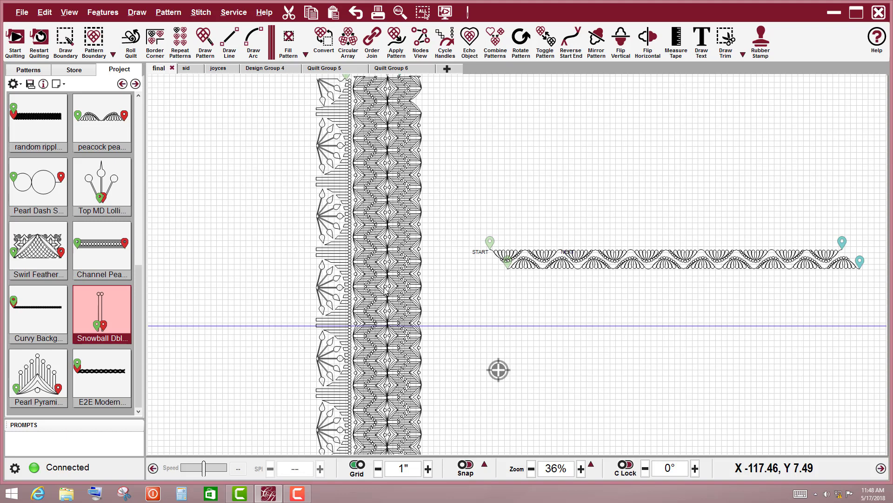
scroll(386, 289, down, 3)
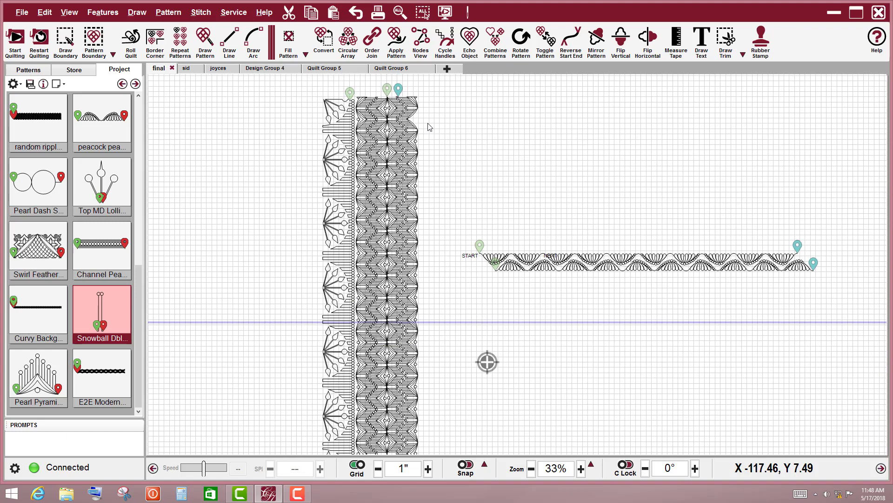